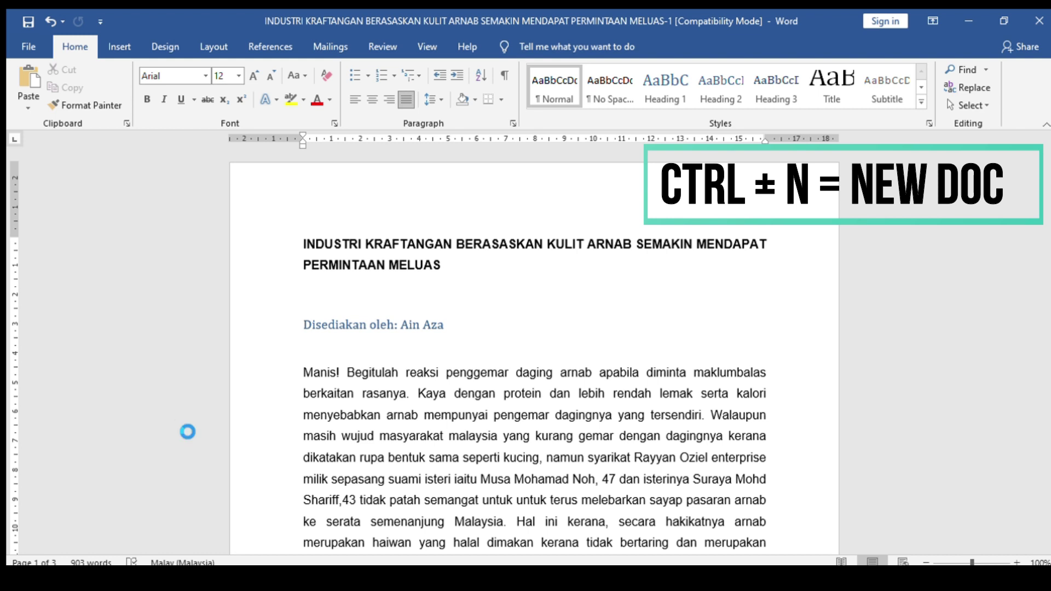
Open a new blank document, then view the Open and Print pages
key(ctrl+n)
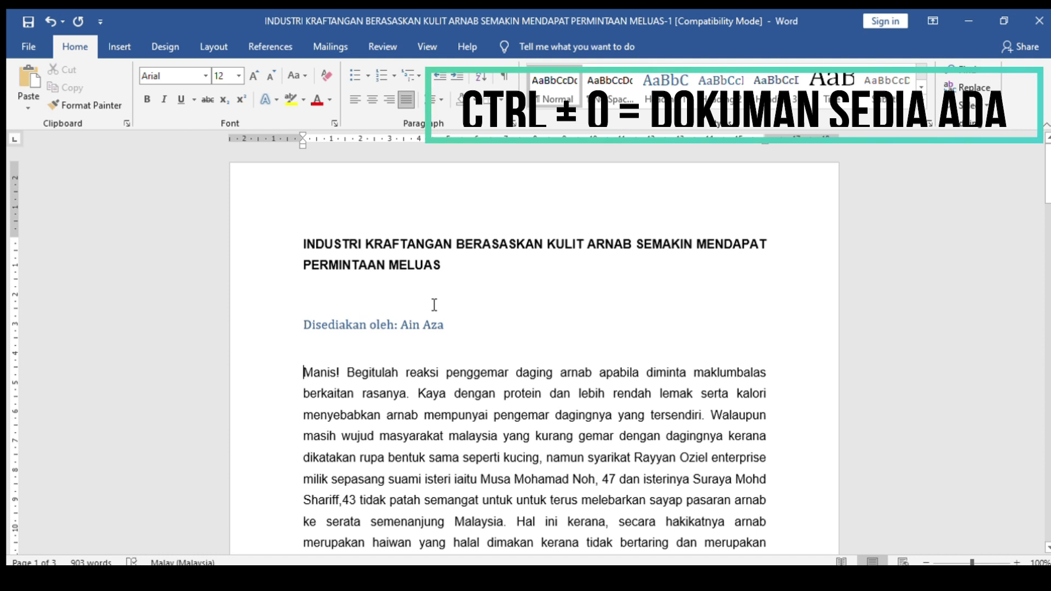
key(ctrl+o)
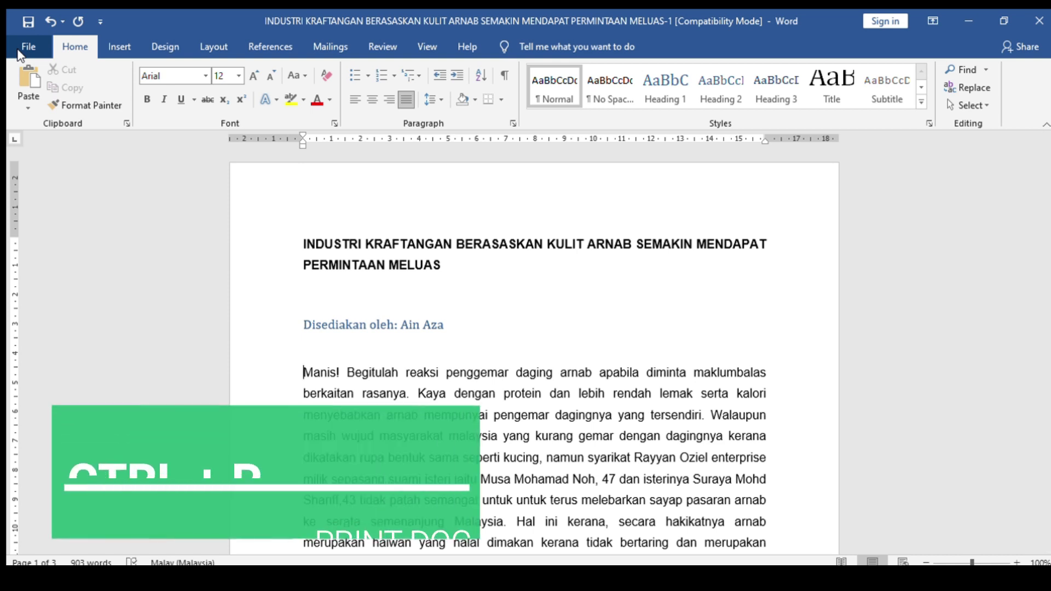
key(ctrl+p)
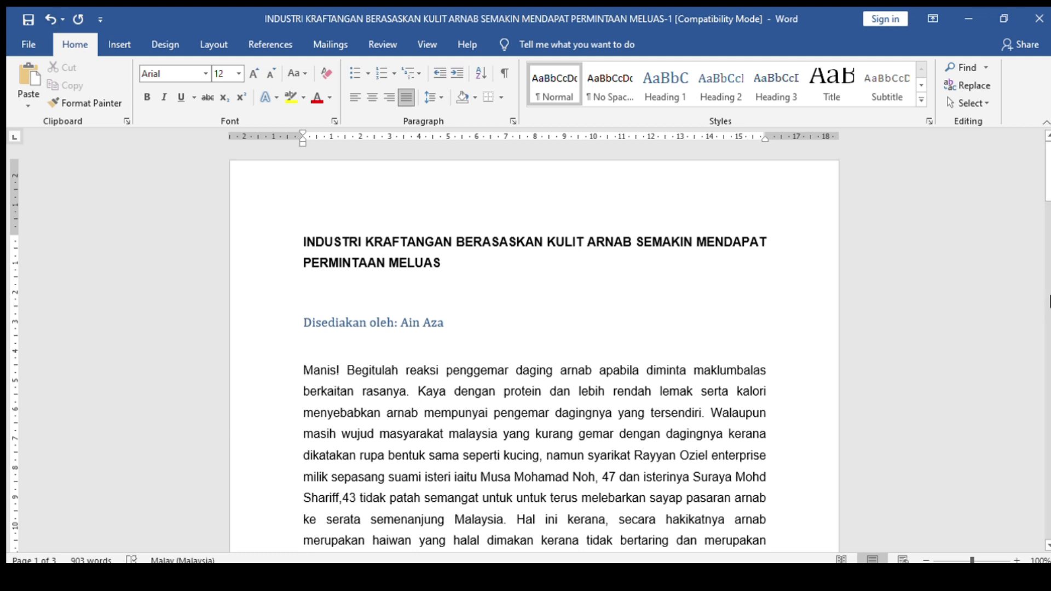
Indent the first line of the 'Manis!' paragraph, then clear its paragraph formatting with Ctrl+Q
drag(1048, 186, 1048, 333)
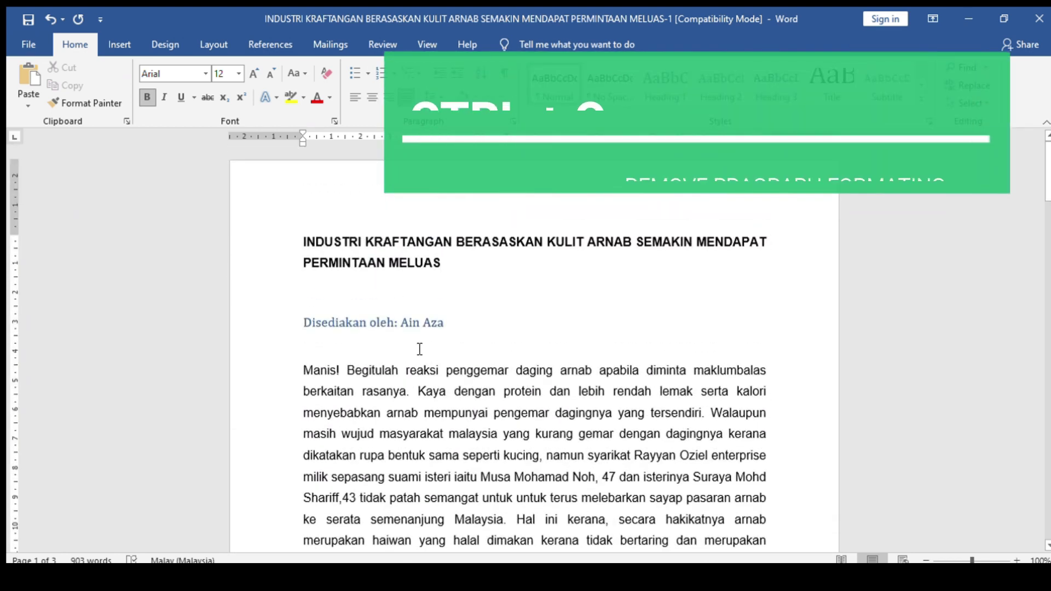
click(305, 362)
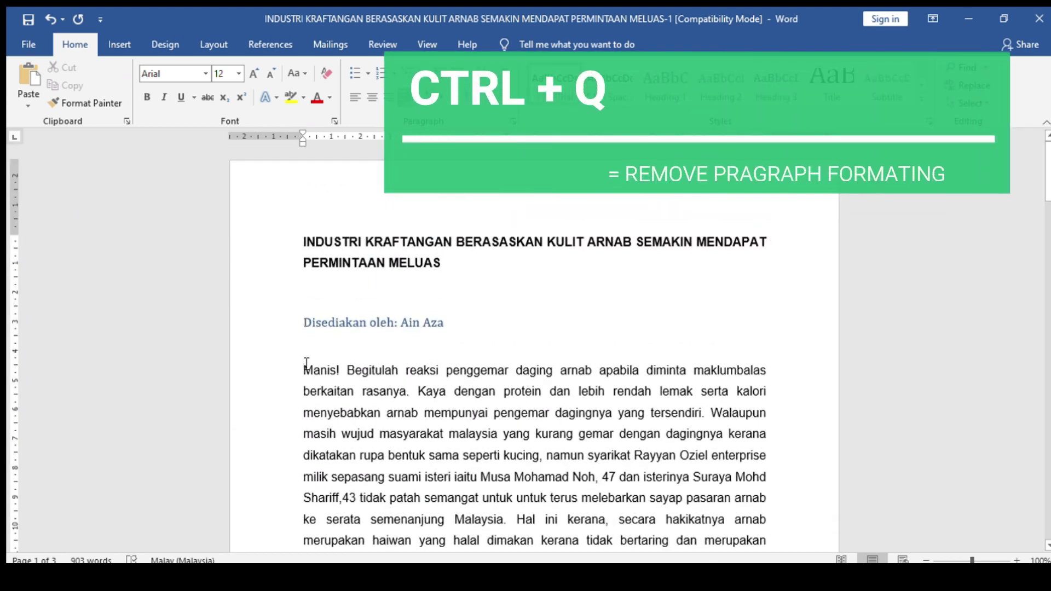
key(Tab)
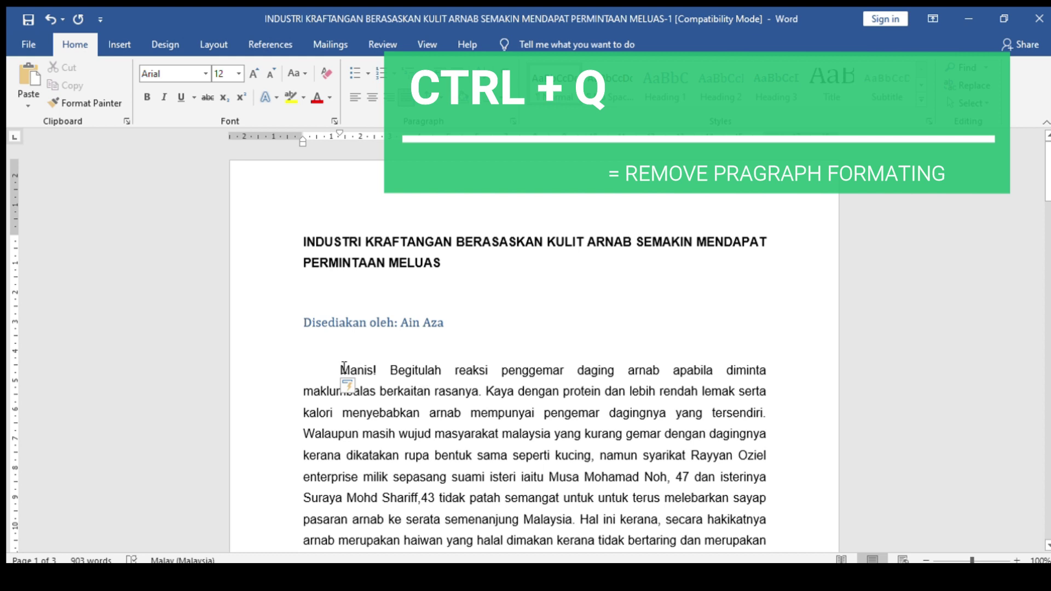
key(ctrl+q)
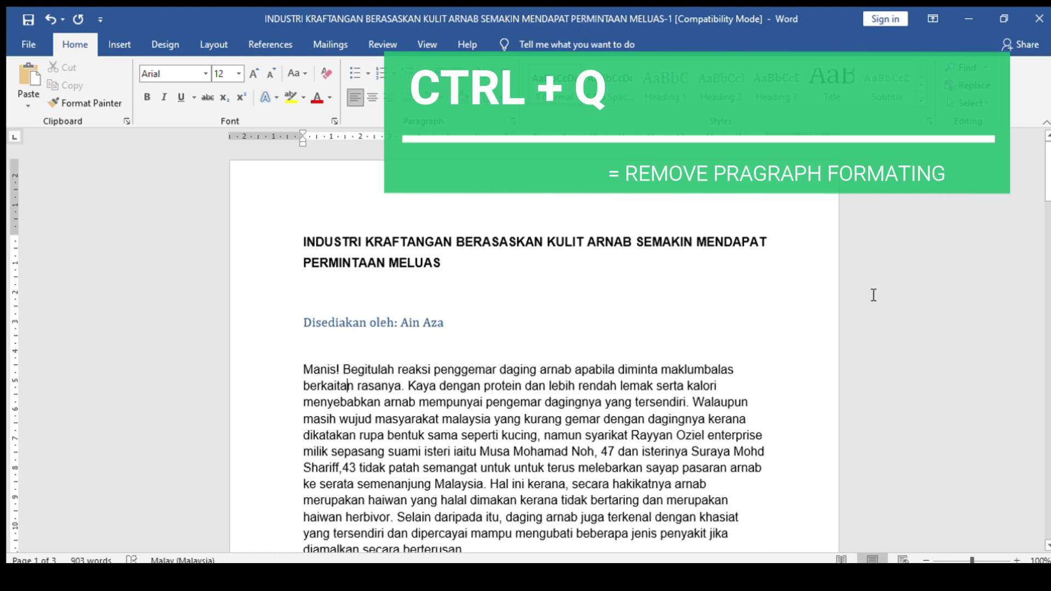
drag(1047, 183, 1048, 209)
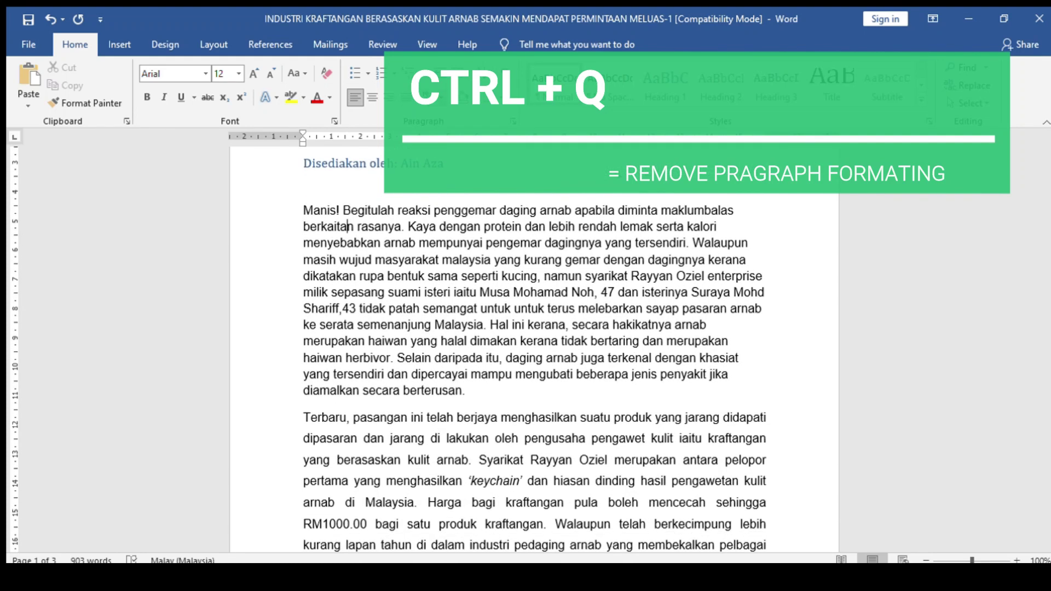
key(ctrl+q)
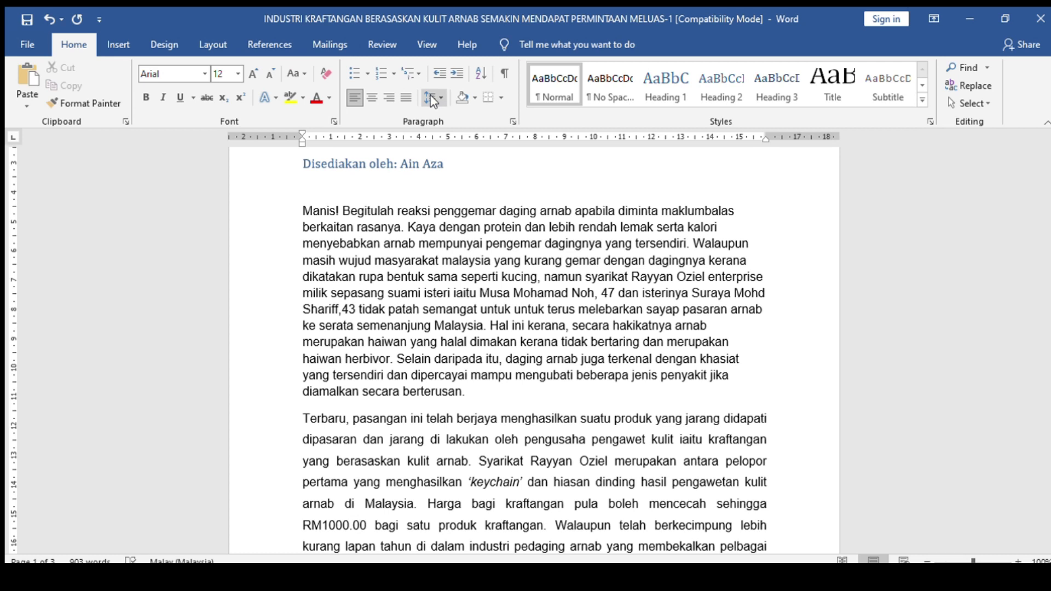
Widen the opening paragraph's line spacing, then reset it to single spacing with Ctrl+Q
click(432, 99)
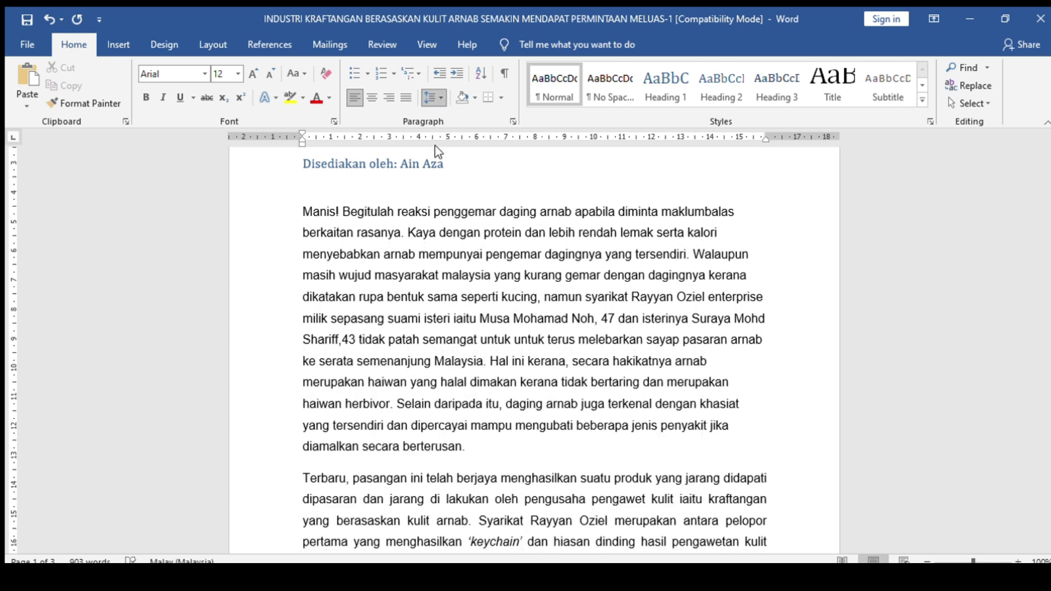
click(435, 146)
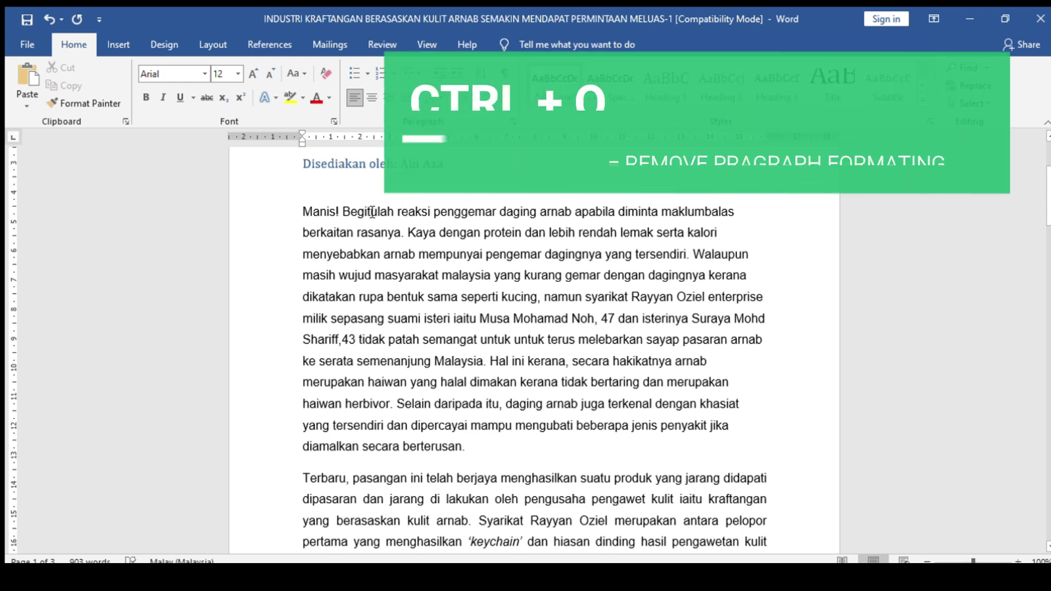
double_click(366, 211)
click(368, 210)
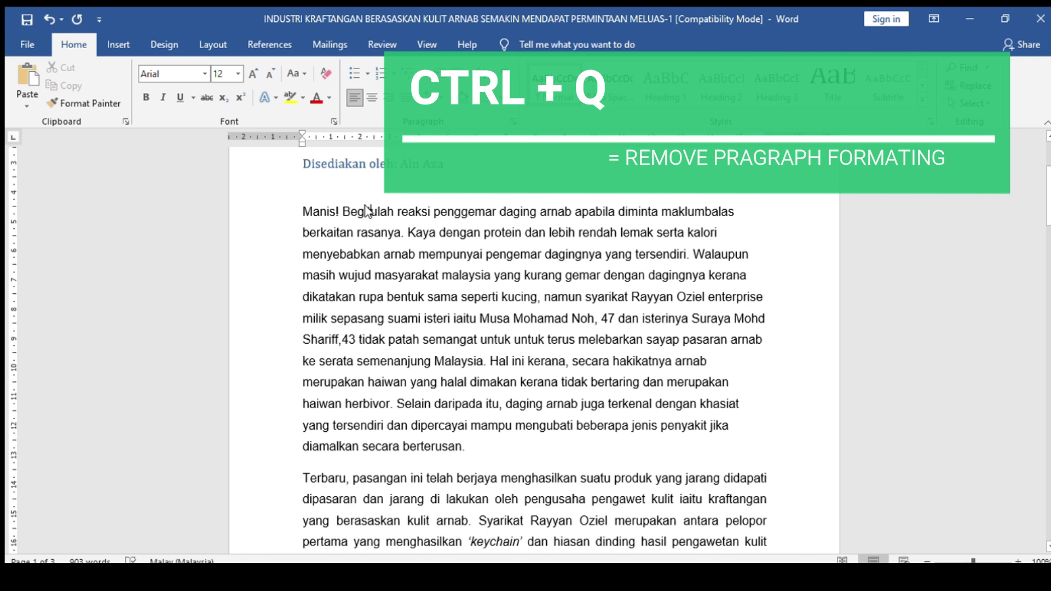
key(ctrl+q)
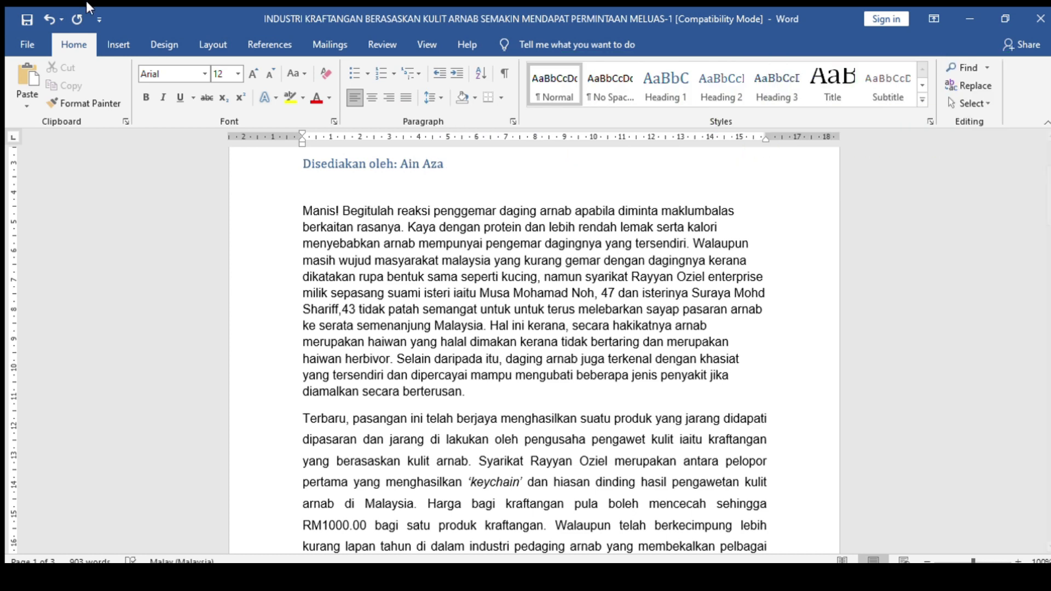
Undo the spacing reset, try right-aligning 'Manis! Begitulah', and undo the right alignment
click(46, 2)
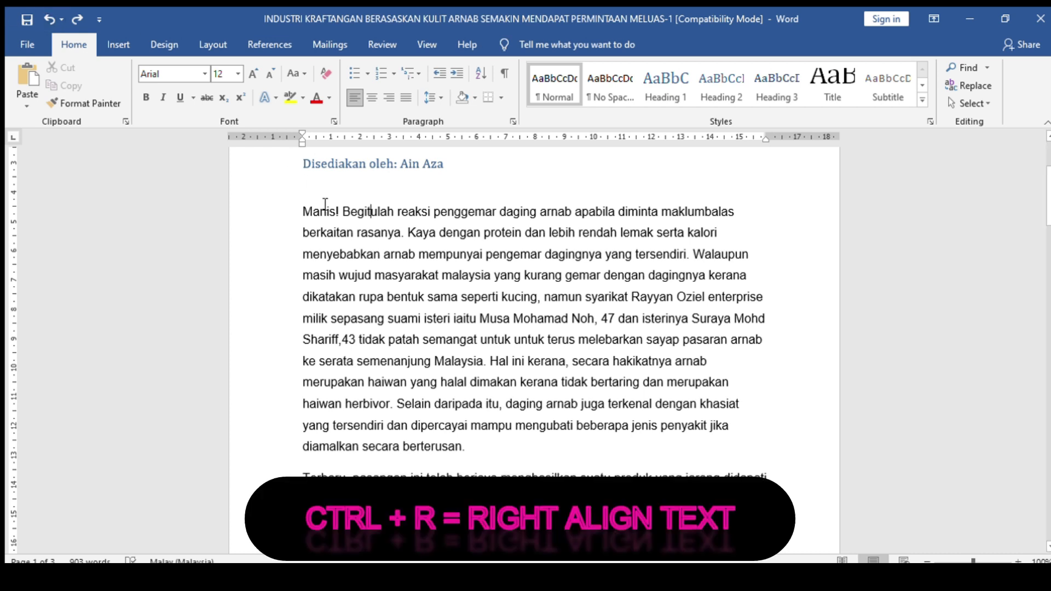
drag(305, 212, 345, 219)
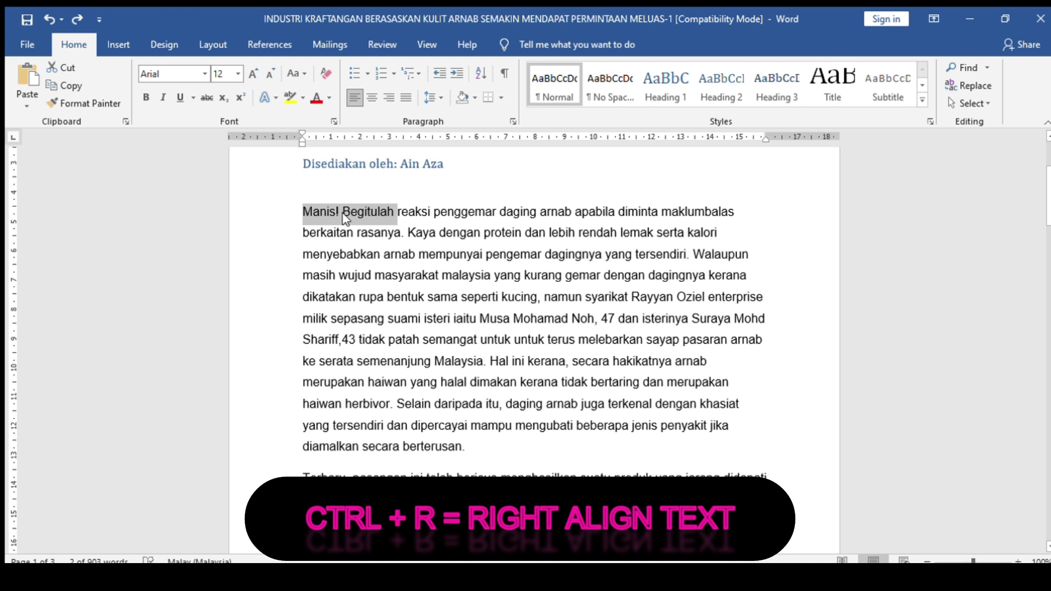
key(ctrl+r)
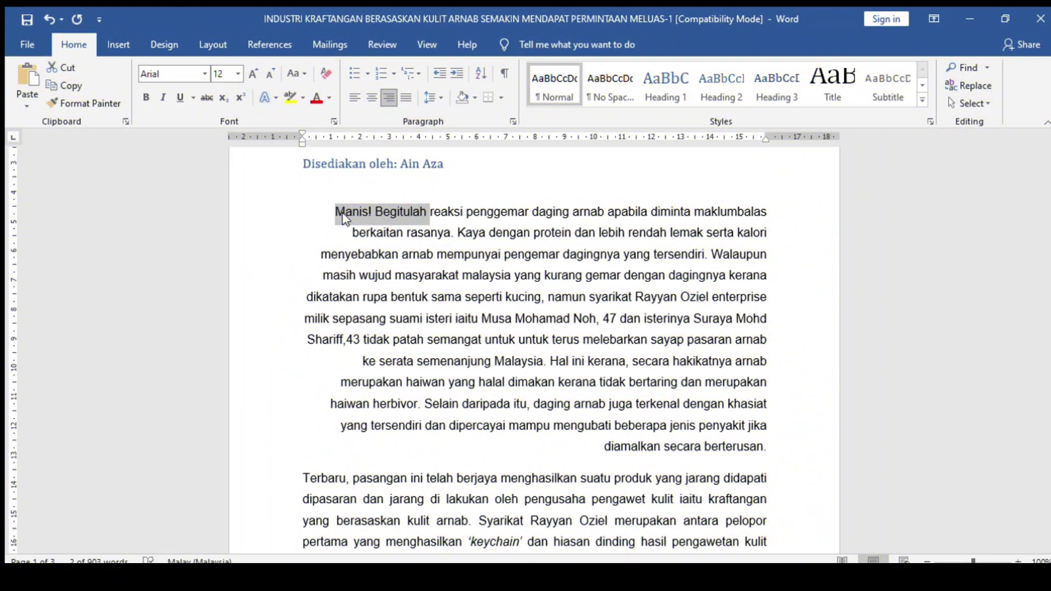
click(46, 16)
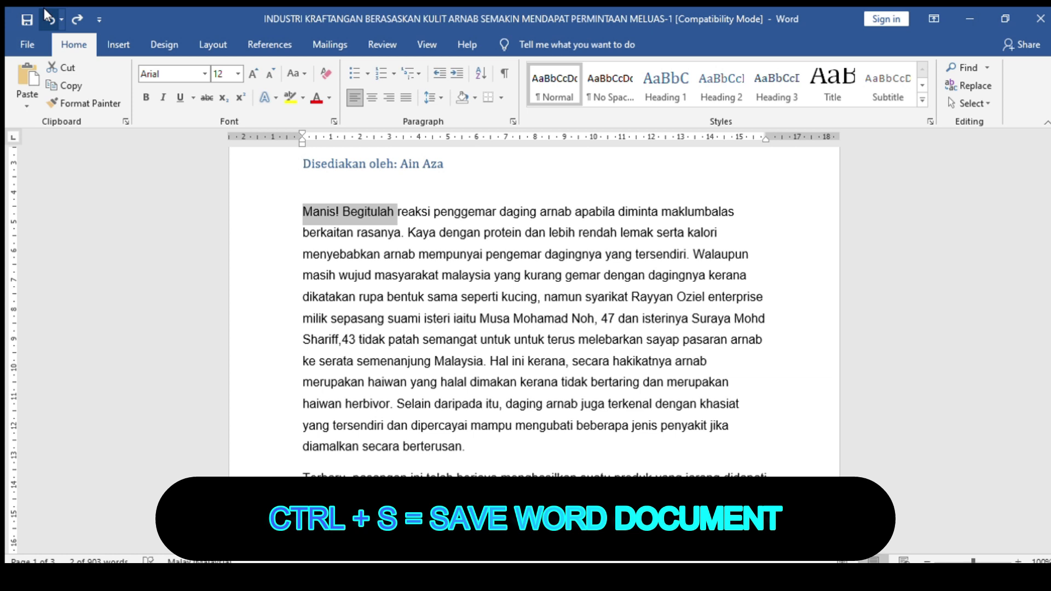
Undo back to the justified, first-line-indented opening paragraph
click(44, 8)
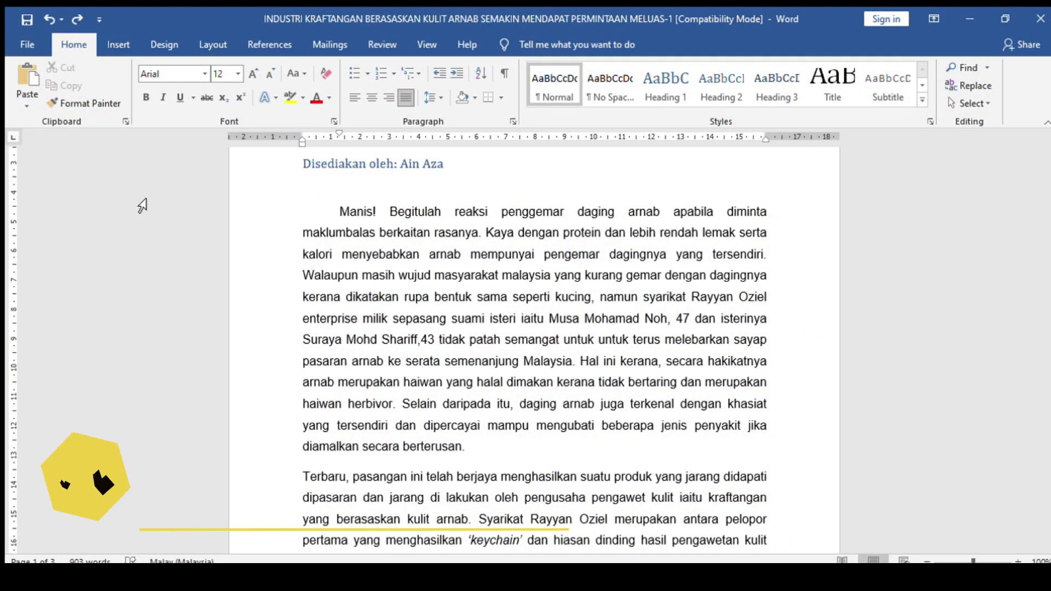
Apply a hanging indent to the 'Manis!' paragraph with Ctrl+T and select the byline
key(ctrl+t)
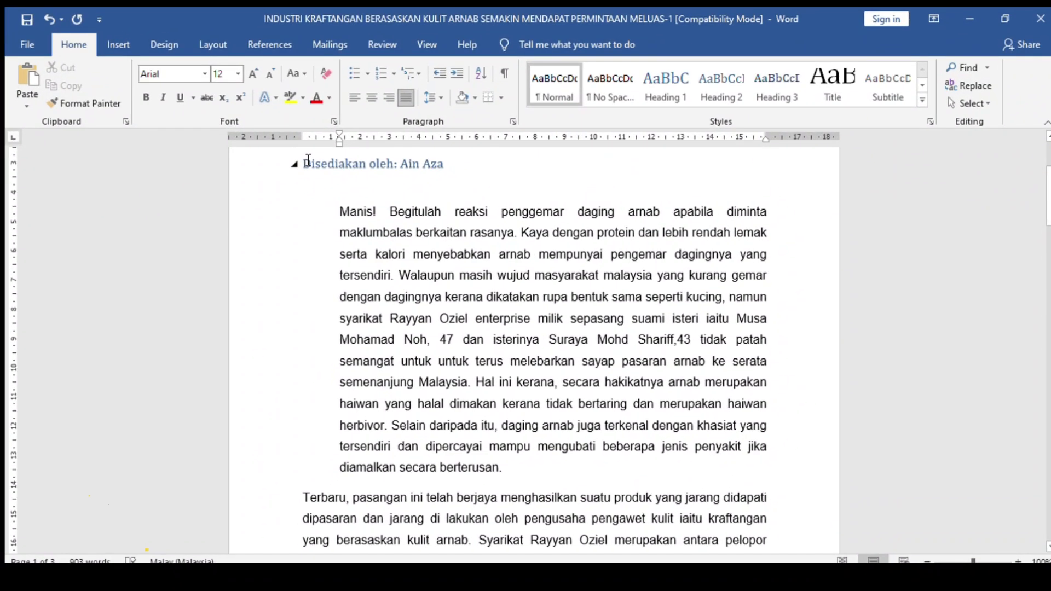
drag(308, 162, 481, 169)
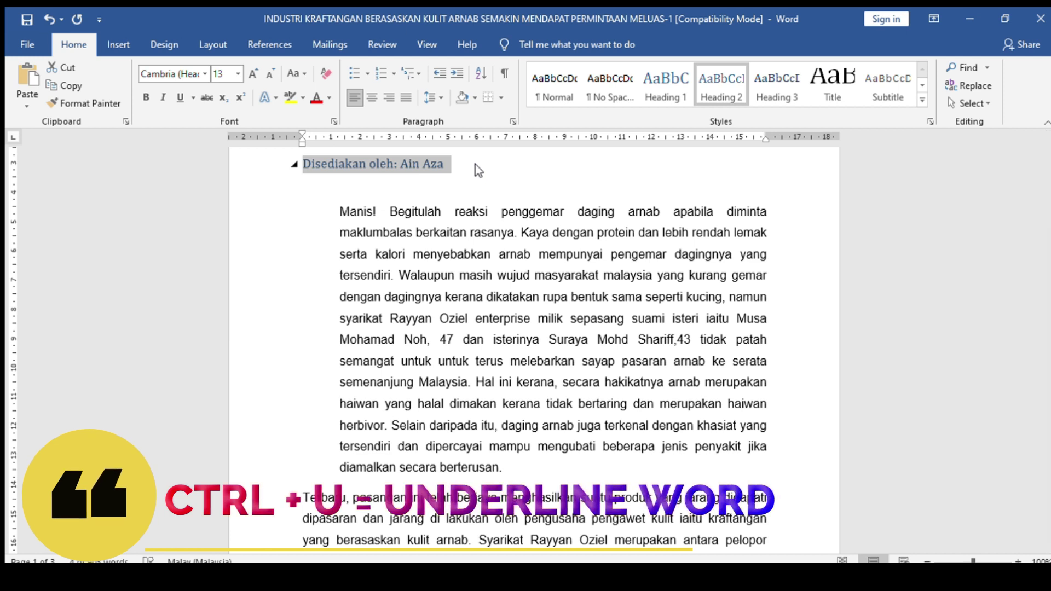
Underline the 'Disediakan oleh' byline with Ctrl+U, then deselect it
key(ctrl+u)
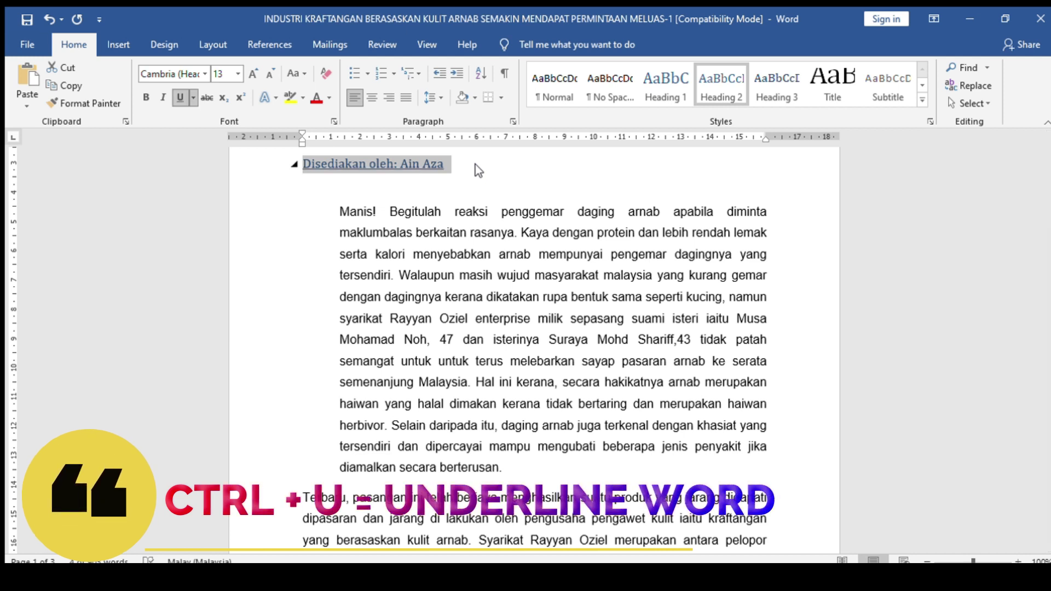
key(ctrl+u)
click(476, 166)
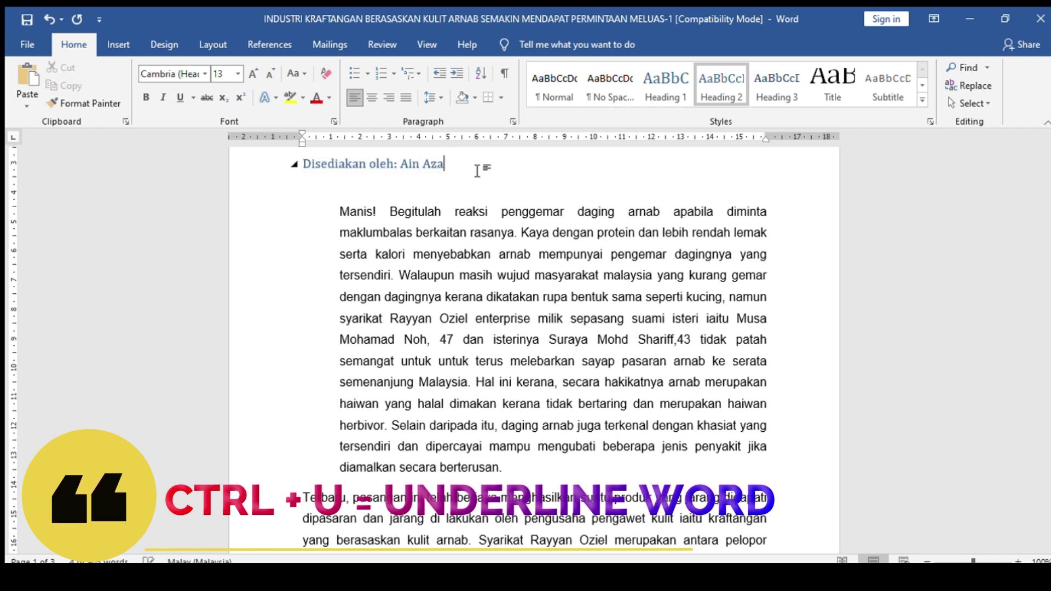
key(ctrl+u)
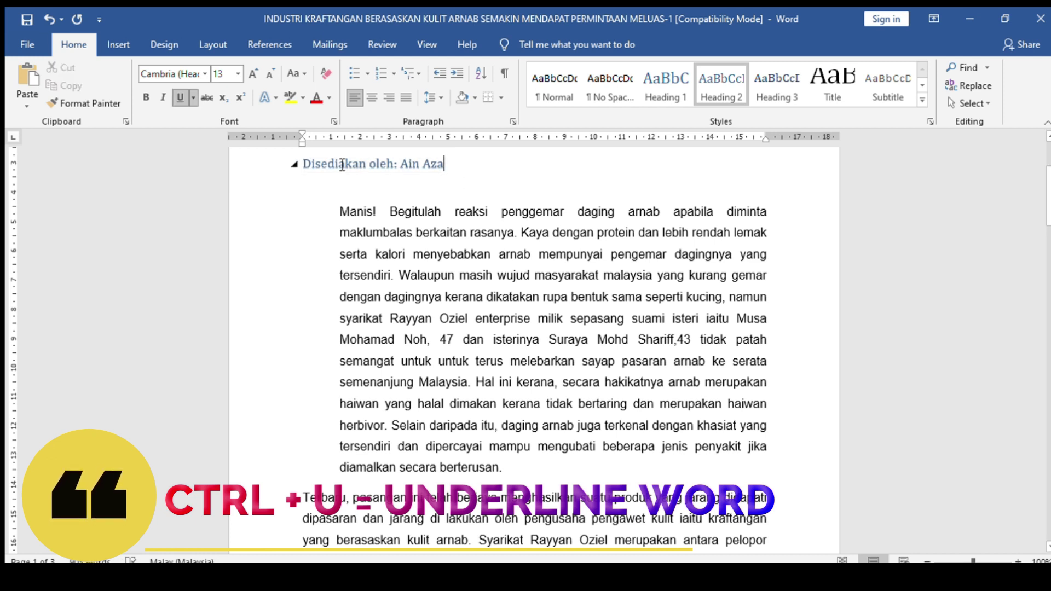
shift+click(450, 168)
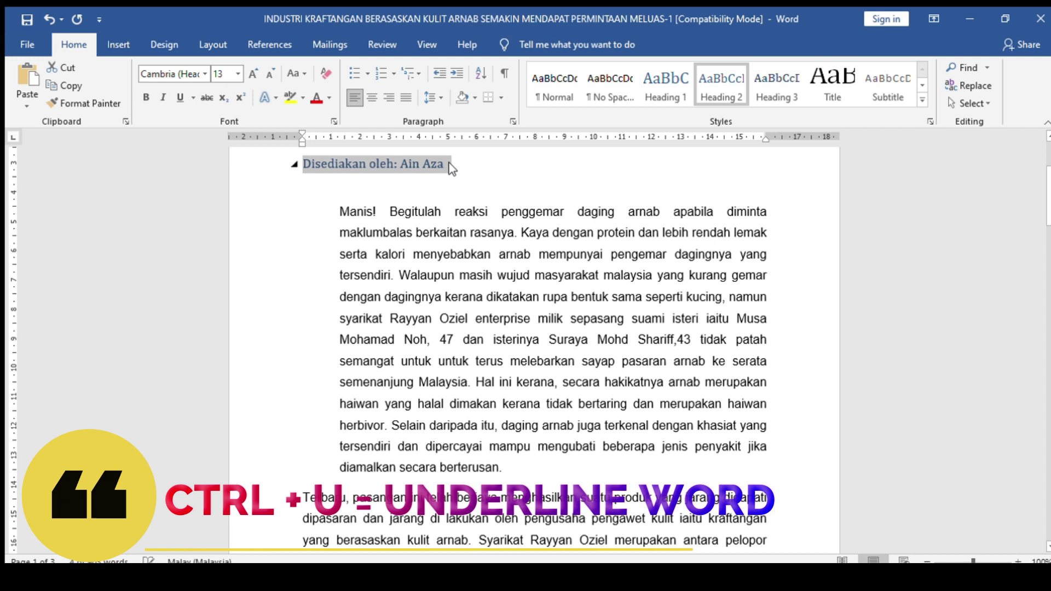
key(ctrl+u)
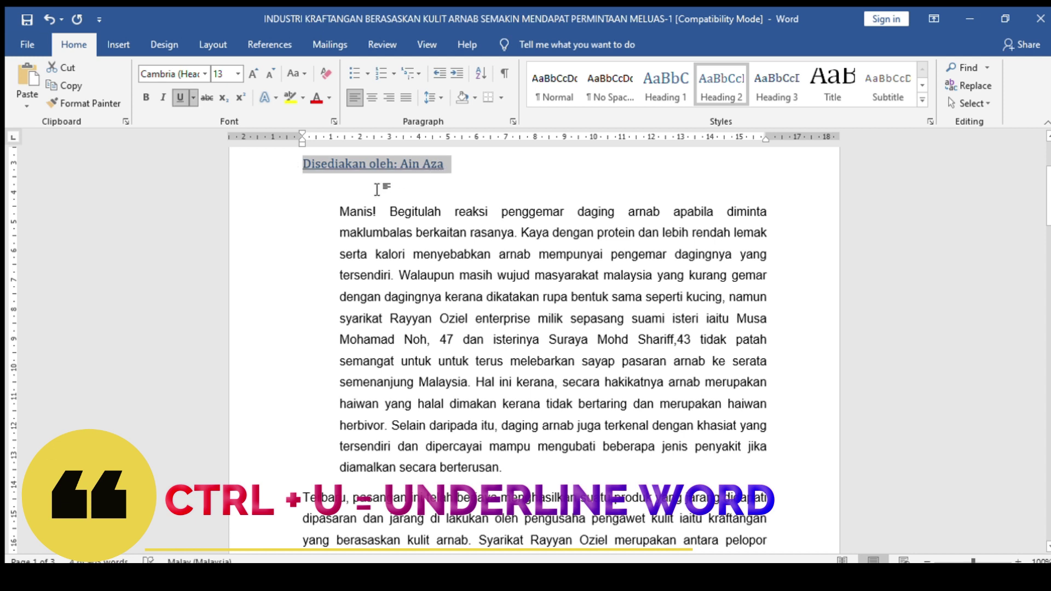
click(354, 186)
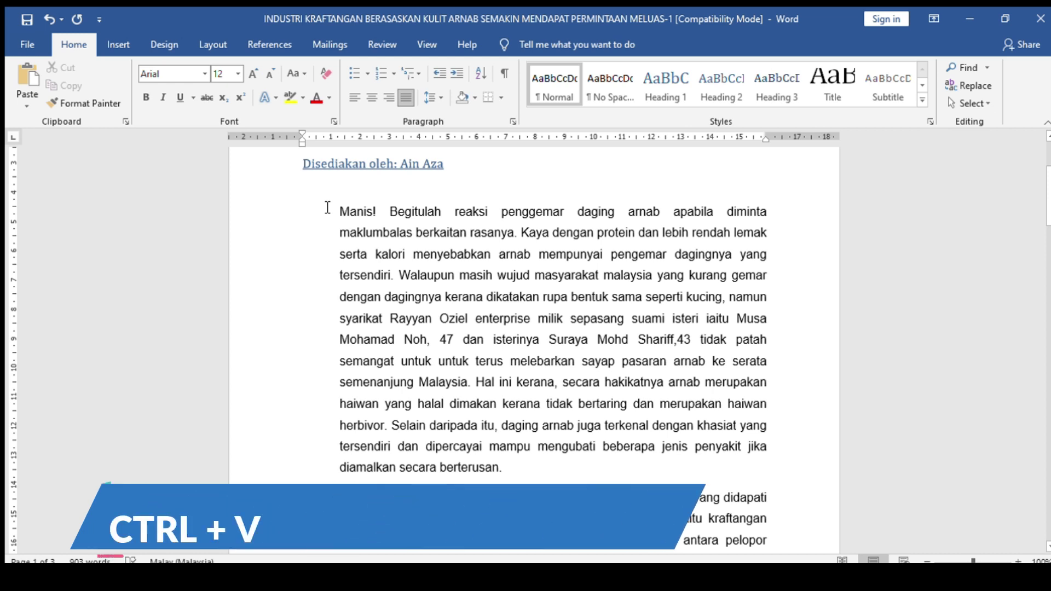
Undo six times to drop the byline underline and Manis! indent, then select the Terbaru opening
click(41, 21)
click(41, 20)
click(40, 20)
click(40, 20)
click(40, 20)
click(41, 20)
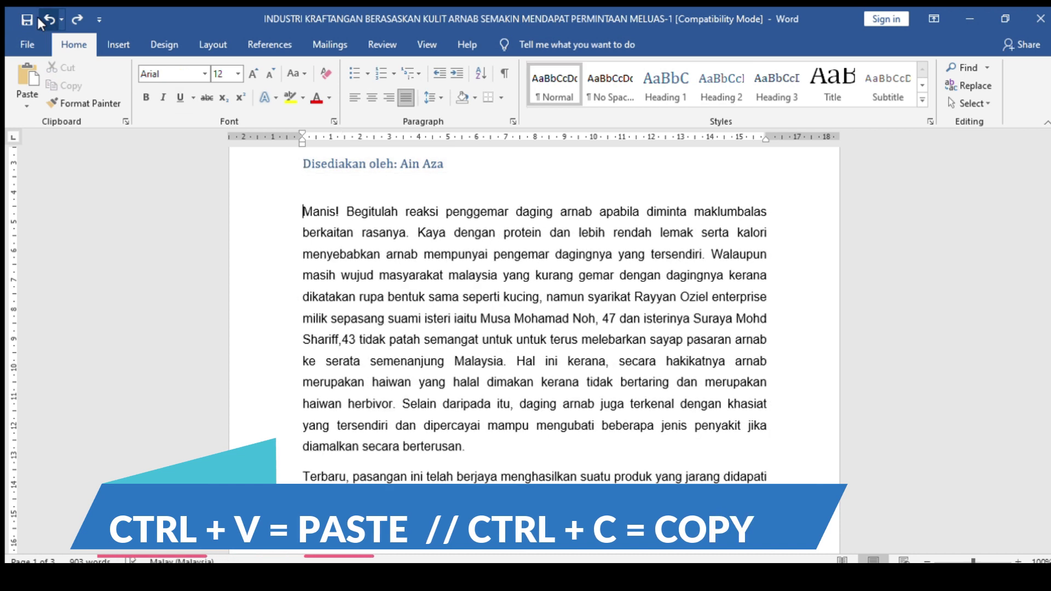
drag(303, 476, 767, 477)
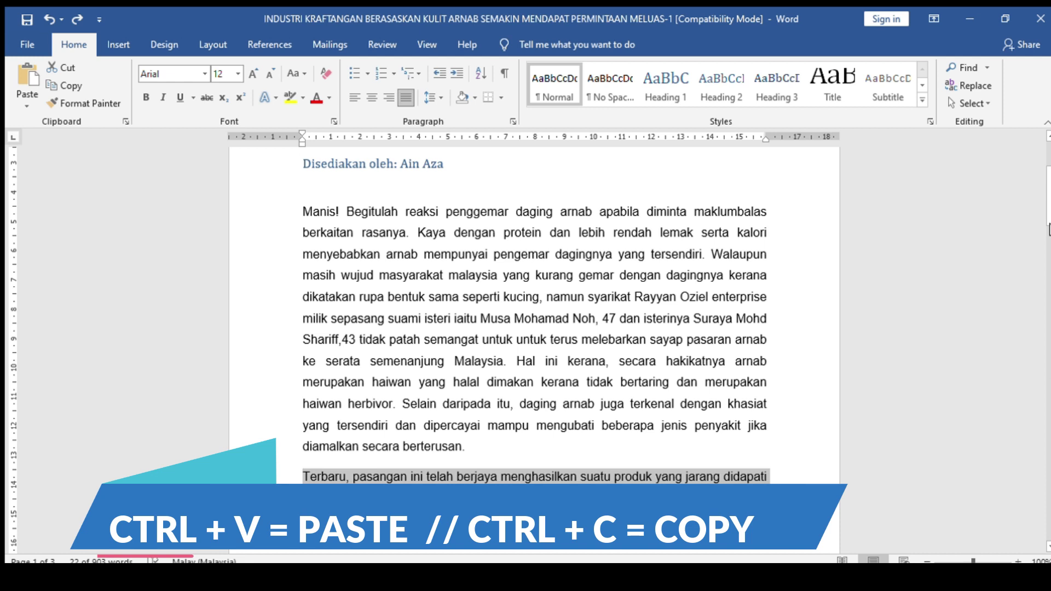
Paste the copied Terbaru lines onto the empty line below the byline
scroll(512, 219, up, 3)
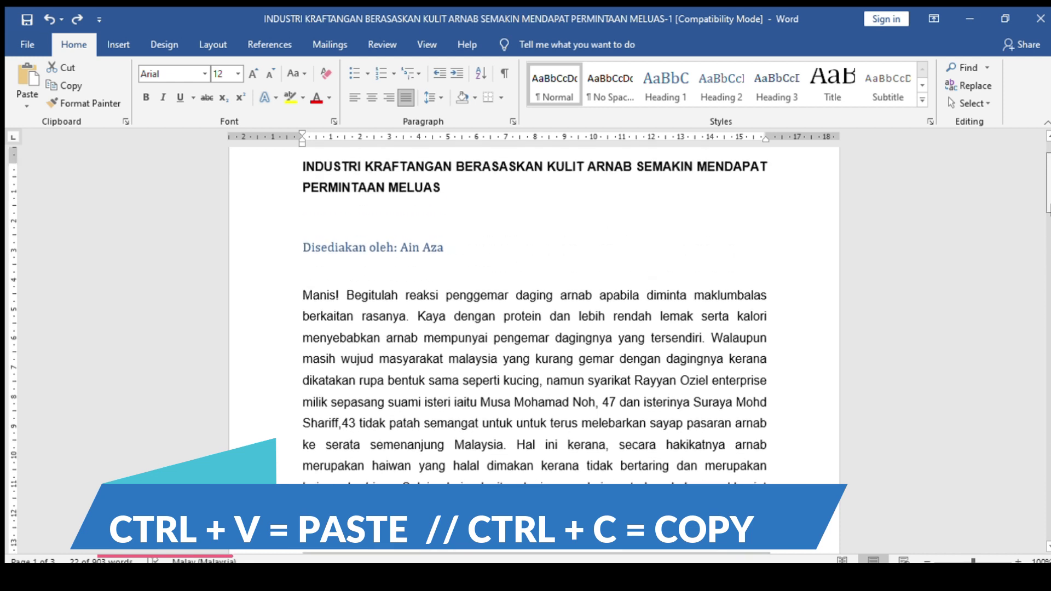
click(454, 280)
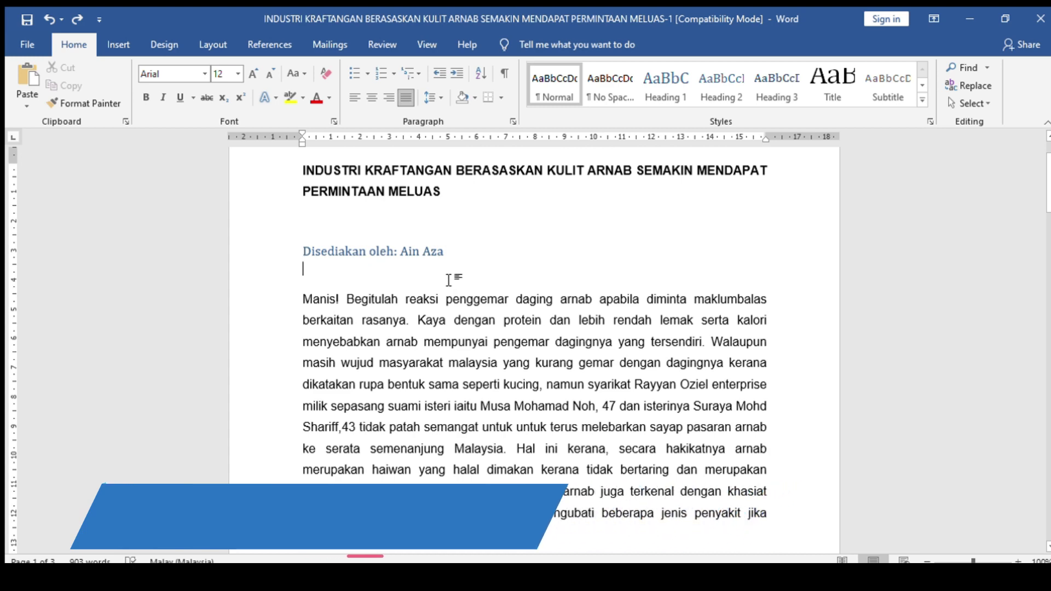
text(Terbaru, pasangan ini telah berjaya menghasilkan suatu produk yang jarang didapati dipasaran dan jarang di lakukan oleh pengusaha pengawet kulit iaitu kraftangan)
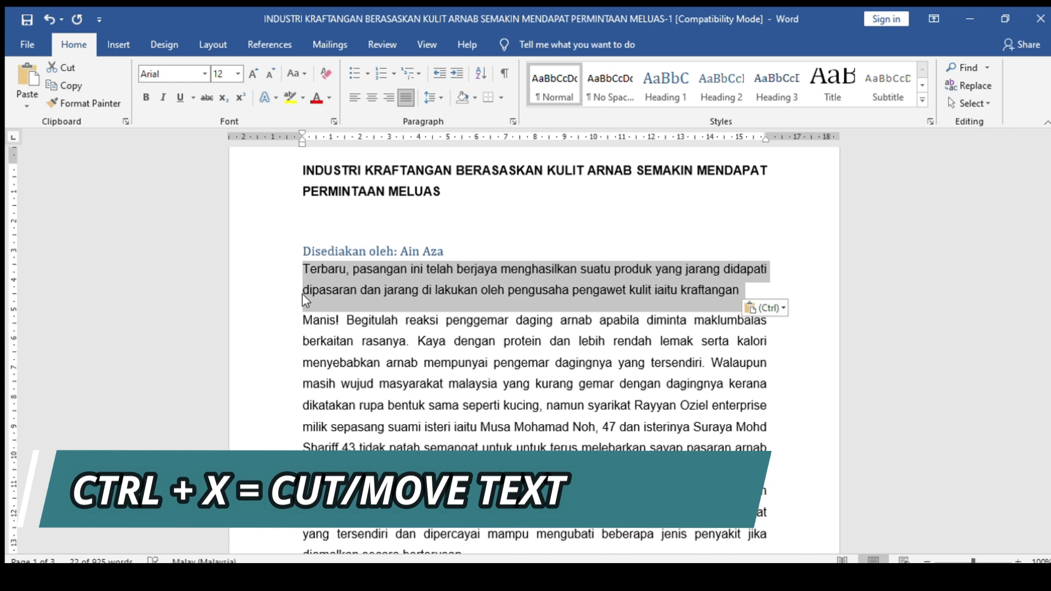
Cut the pasted Terbaru text, add Normal-style blank lines below the byline, and paste it back
key(ctrl+x)
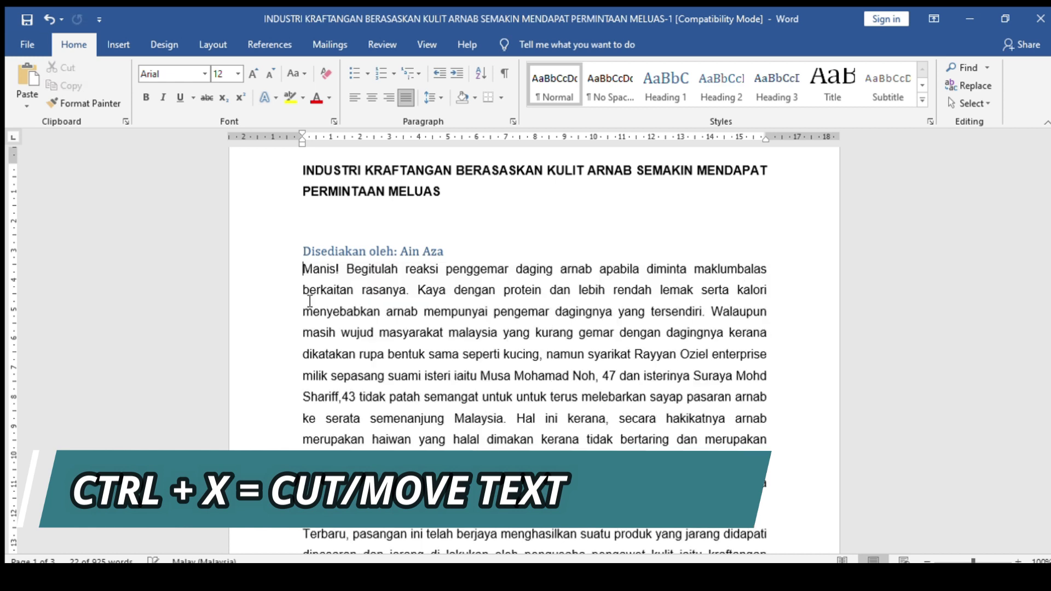
click(445, 247)
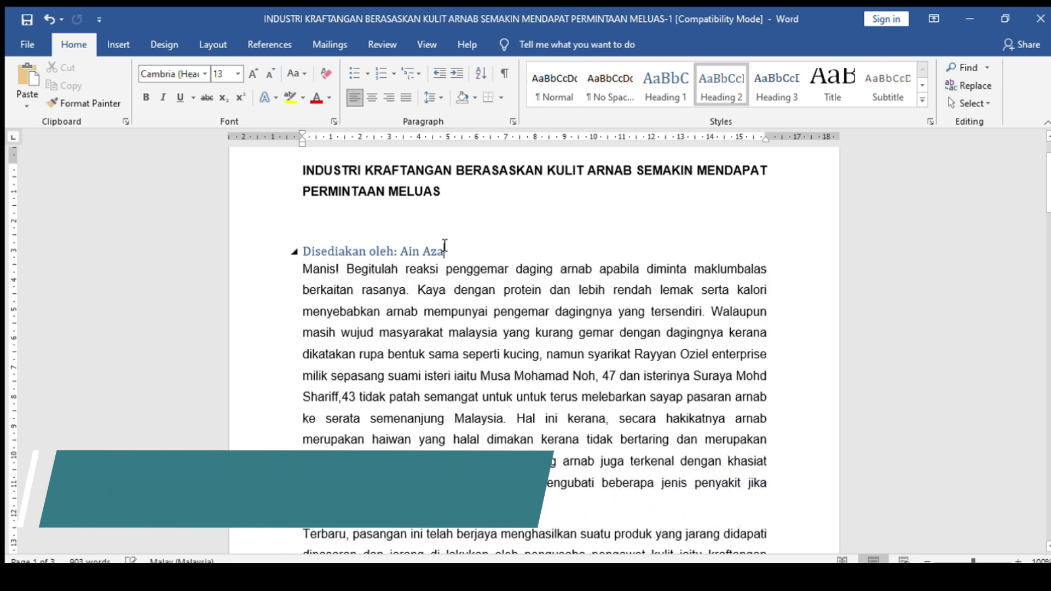
key(Return)
key(ctrl+shift+n)
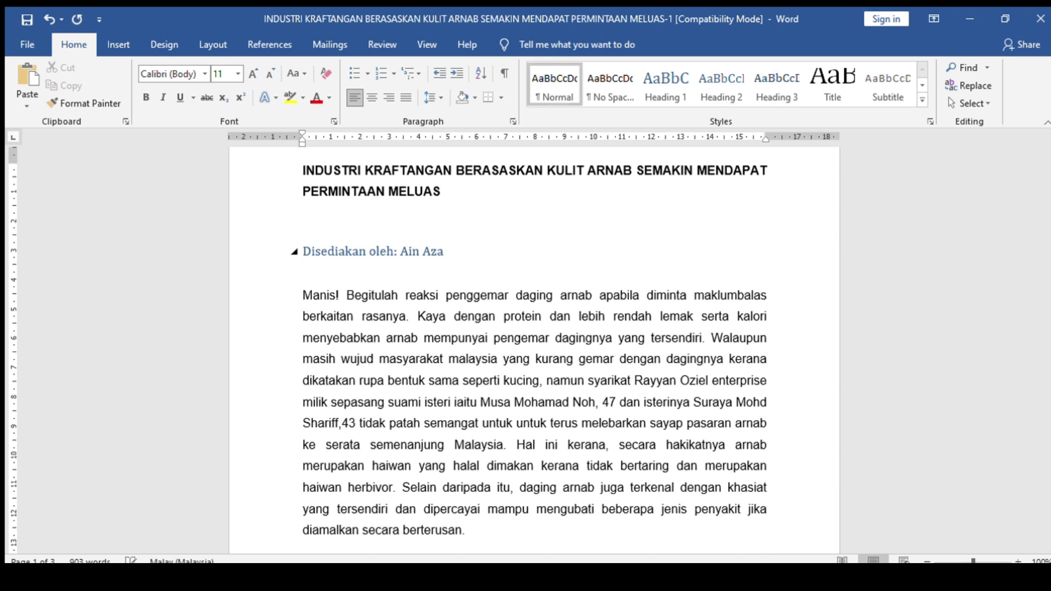
key(Return)
key(Return)
key(Return)
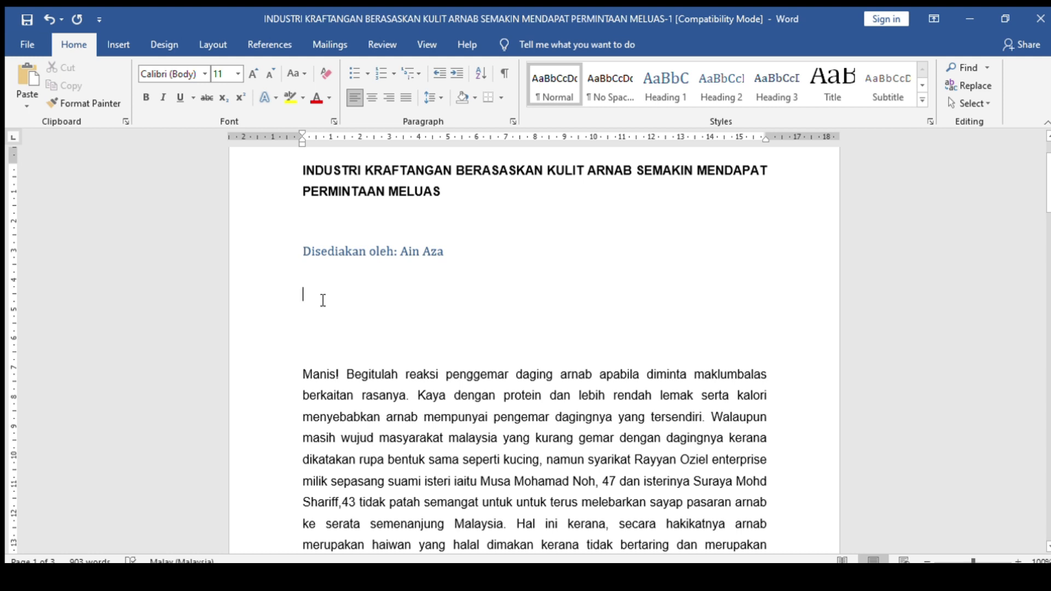
key(ctrl+v)
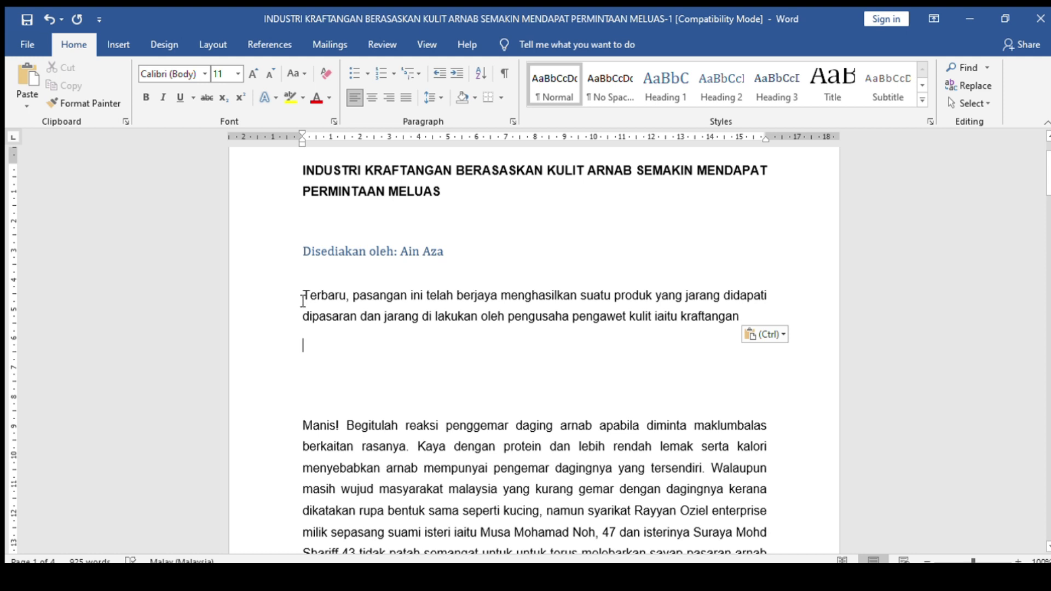
Delete the pasted Terbaru paragraph and remove the extra blank line below the byline
drag(302, 300, 717, 356)
key(Delete)
key(Delete)
key(ctrl+z)
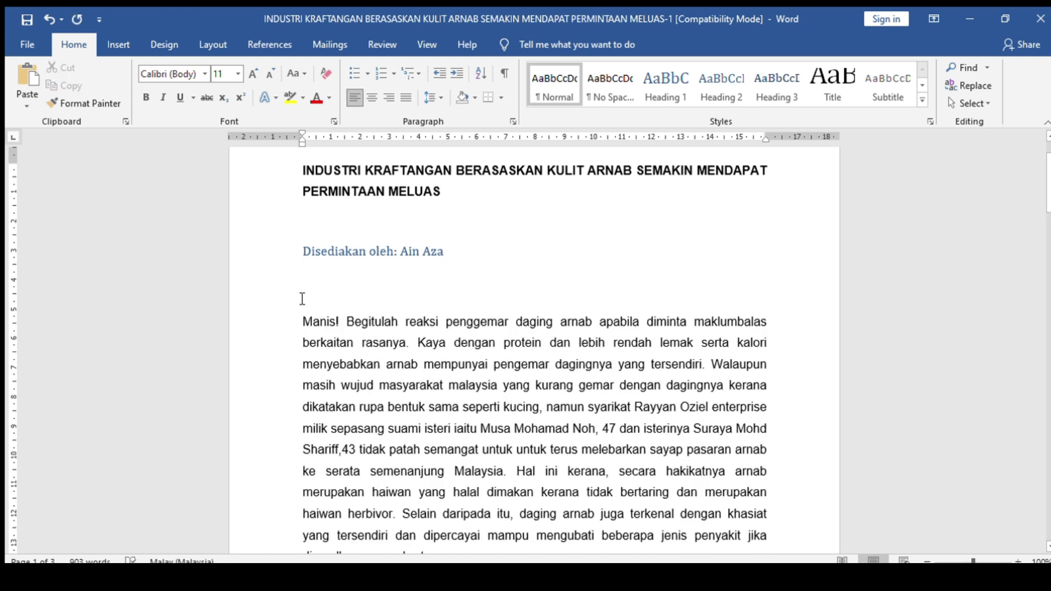
key(Delete)
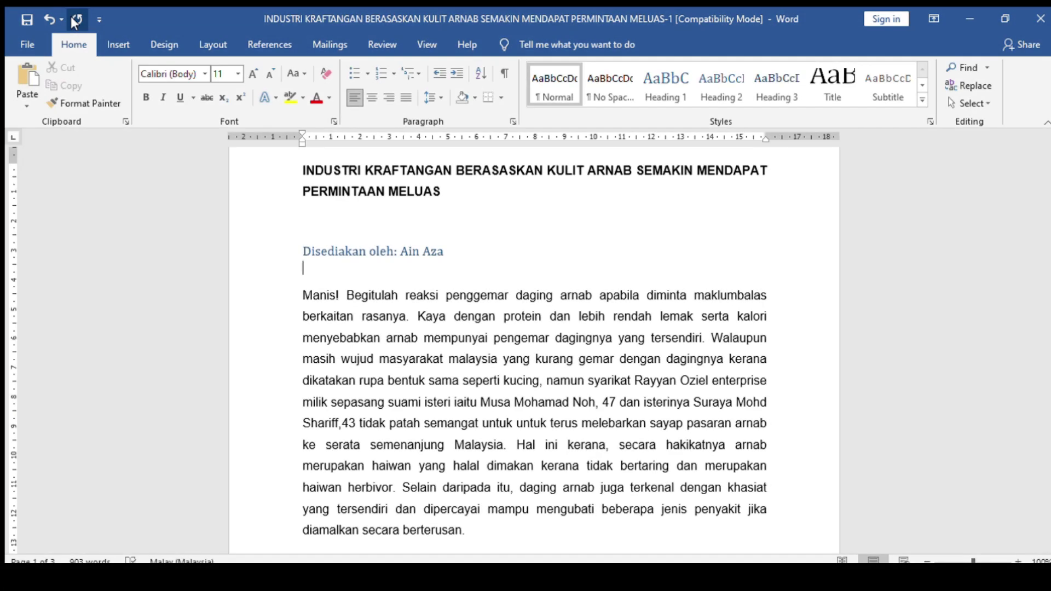
key(ctrl)
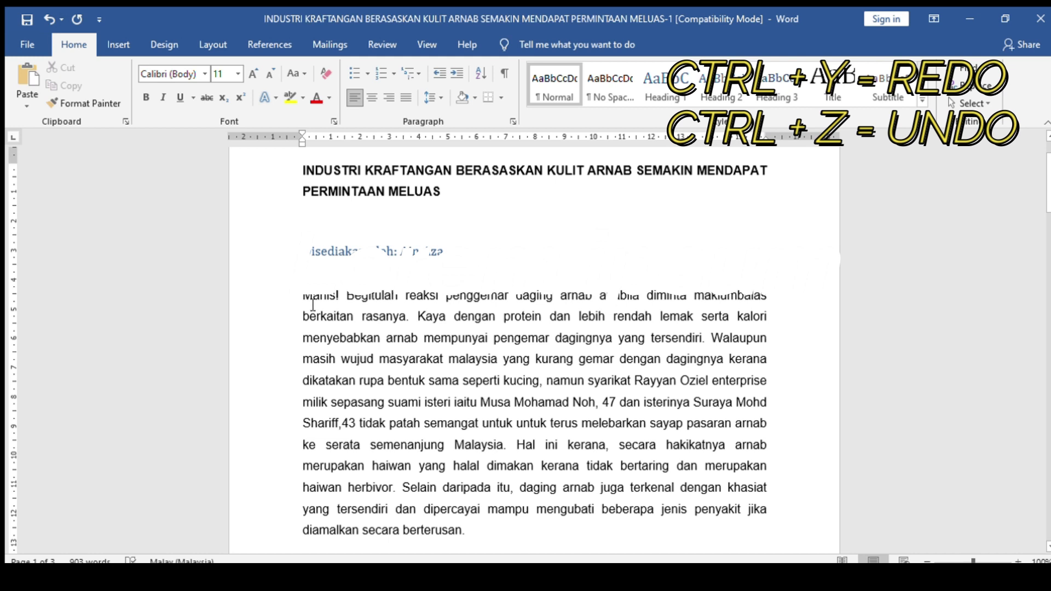
drag(312, 305, 314, 281)
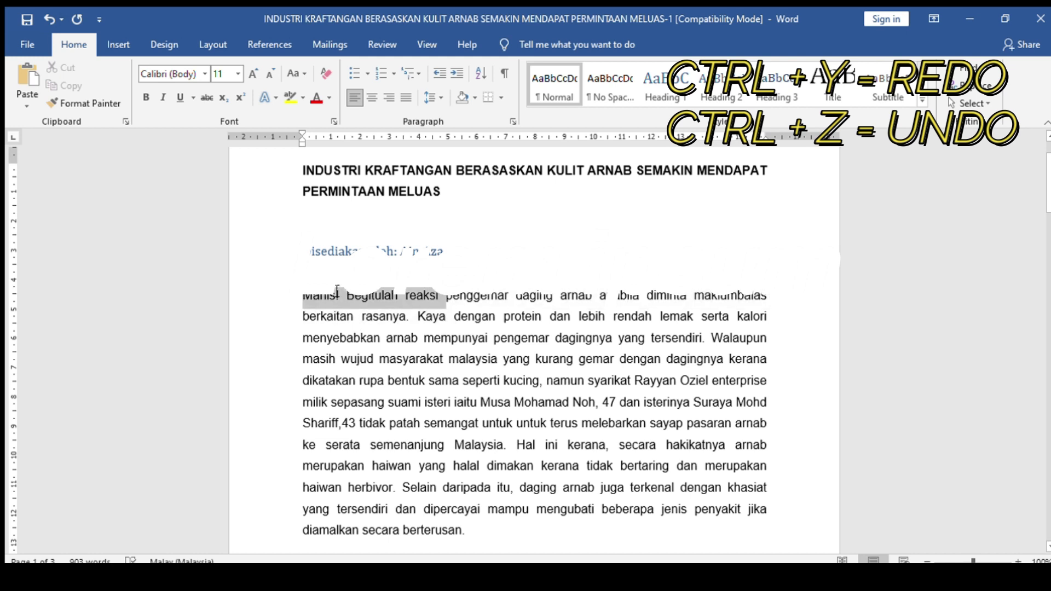
click(315, 281)
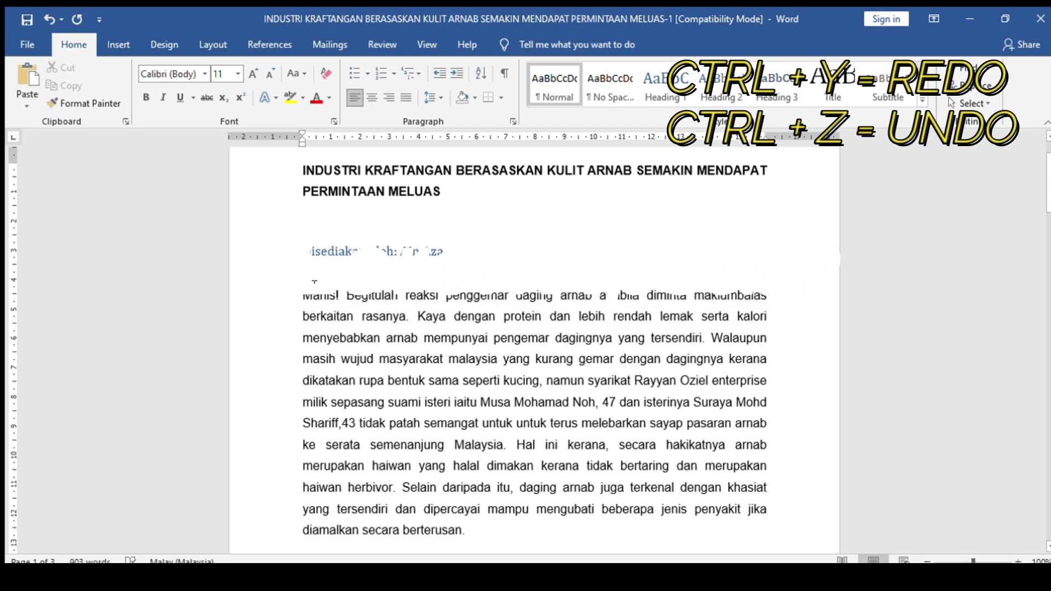
key(ctrl+z)
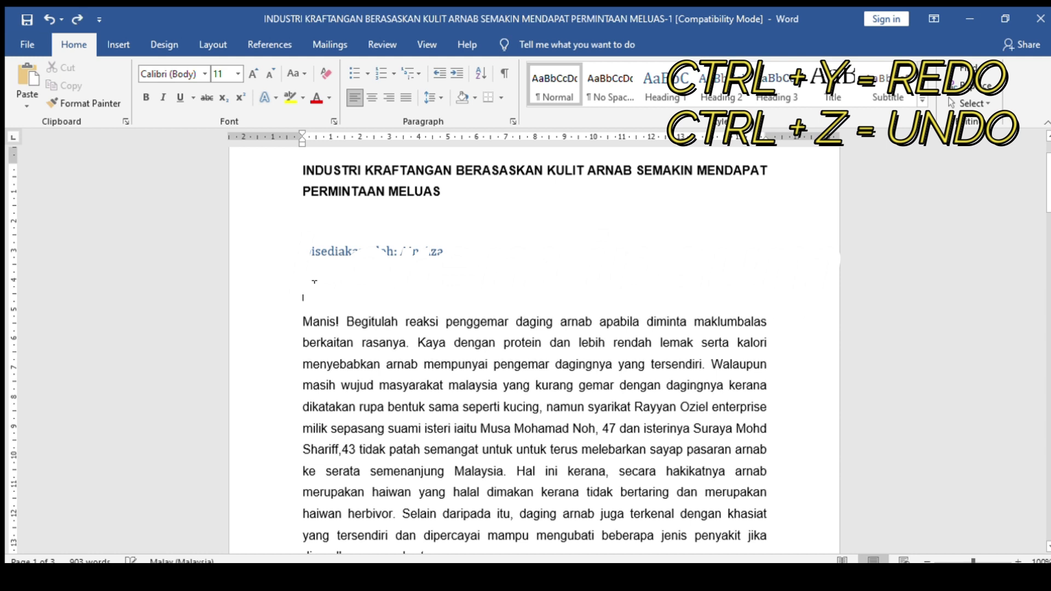
key(ctrl+z)
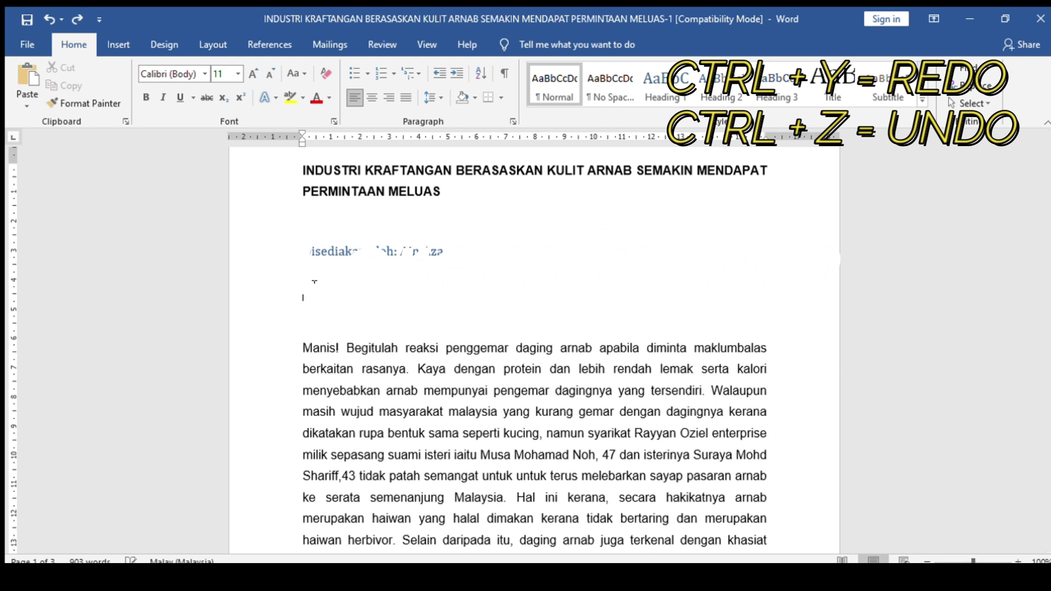
key(ctrl+z)
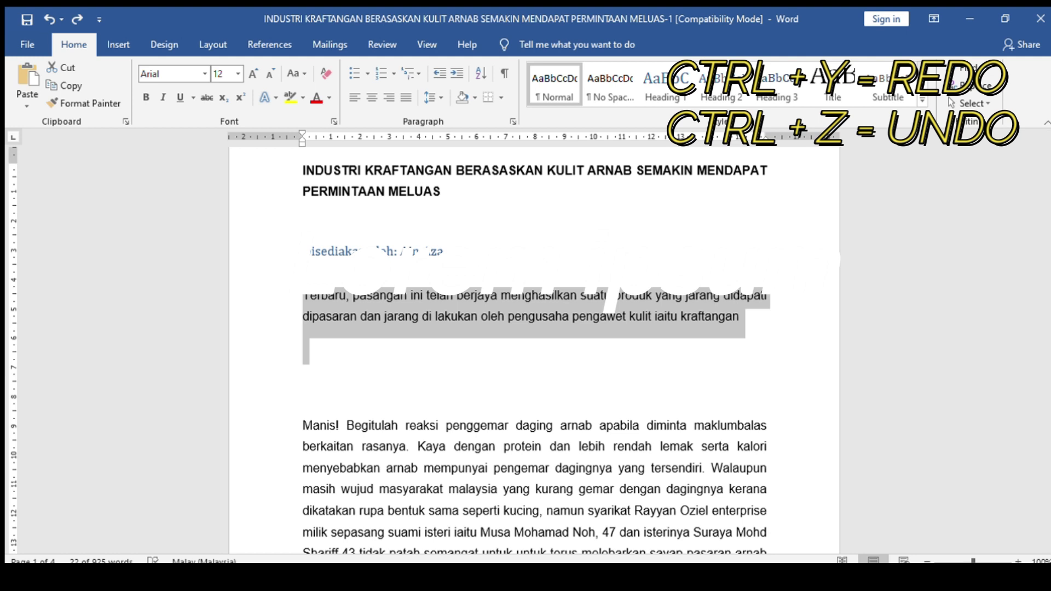
key(BackSpace)
key(BackSpace)
key(BackSpace)
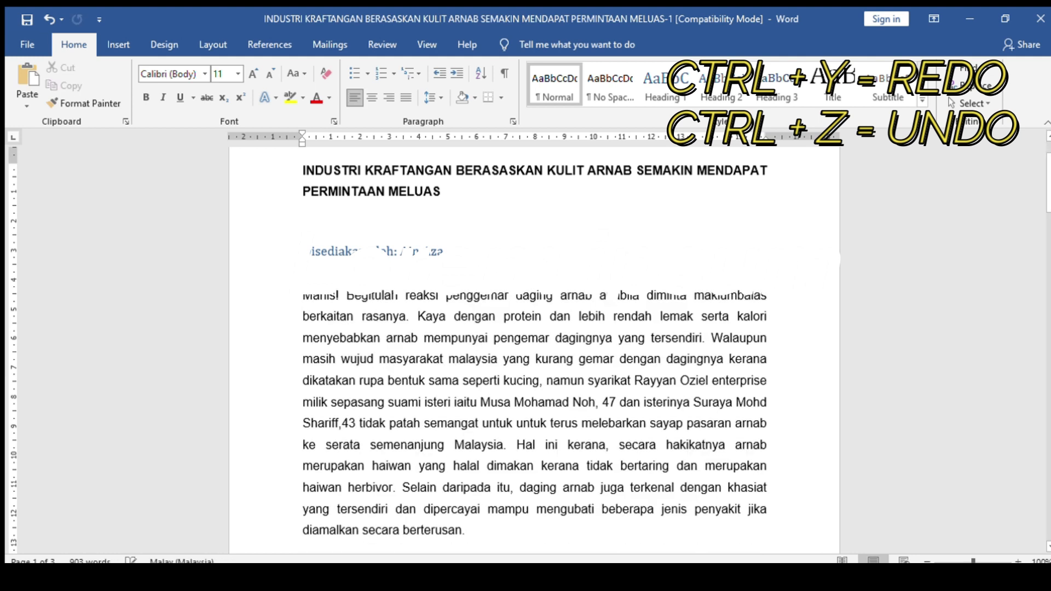